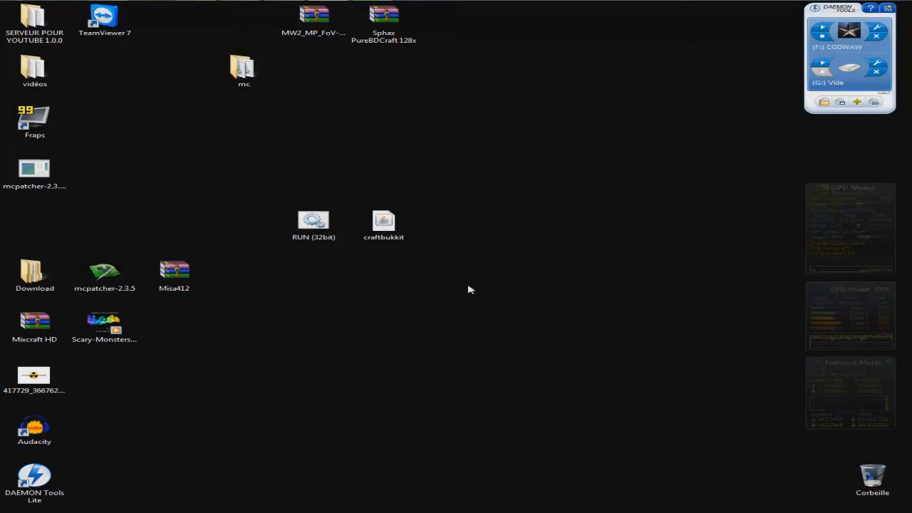
Step: Open the RUN (32bit) batch file for editing and examine its commands, including the (x86) part of the Java path
{"action": "left_click_drag", "start_coordinate": [472, 255], "coordinate": [320, 221]}
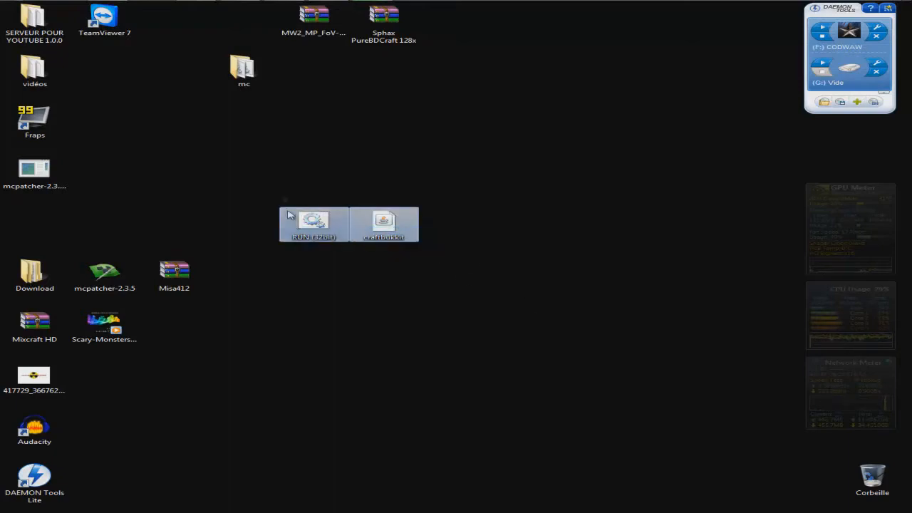
{"action": "left_click", "coordinate": [283, 166]}
{"action": "right_click", "coordinate": [301, 231]}
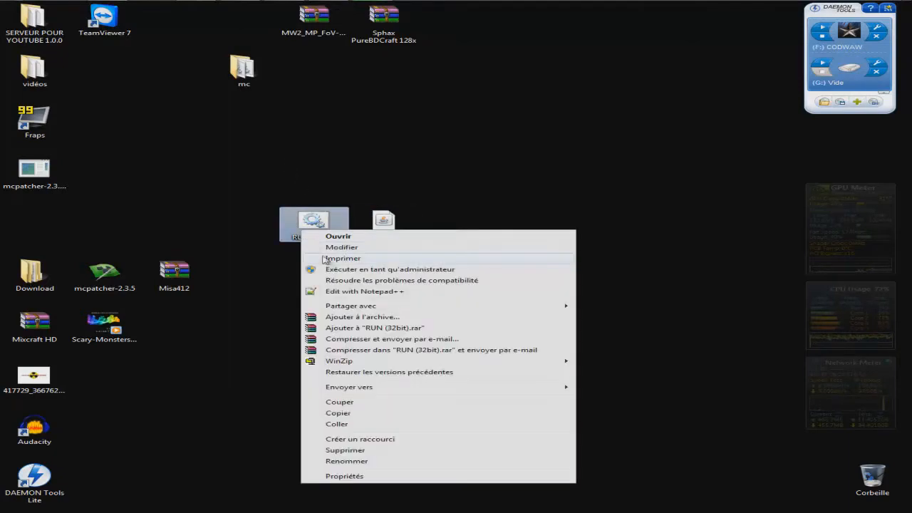
{"action": "left_click", "coordinate": [325, 249]}
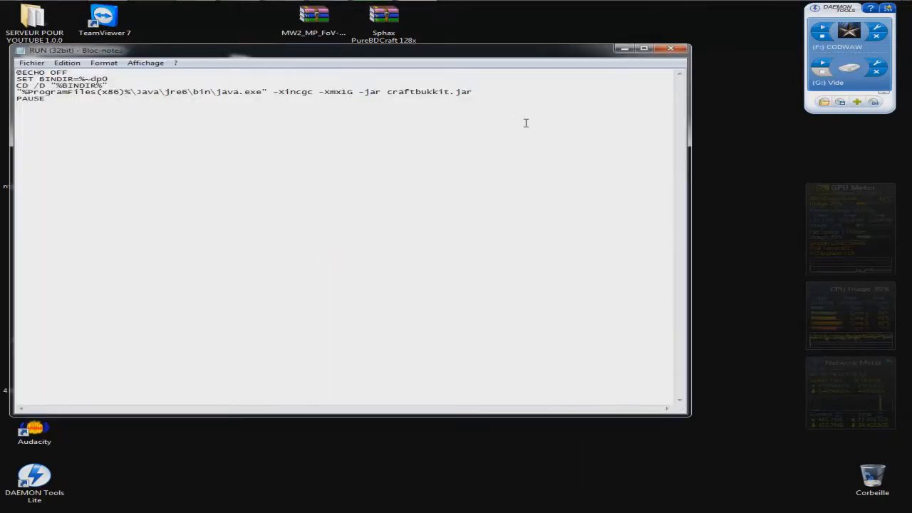
{"action": "left_click_drag", "start_coordinate": [525, 124], "coordinate": [7, 71]}
{"action": "left_click_drag", "start_coordinate": [468, 136], "coordinate": [3, 79]}
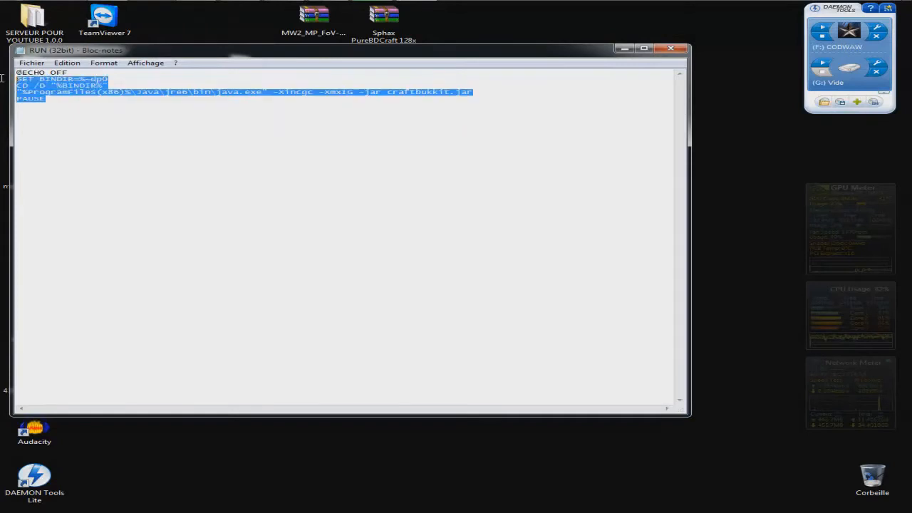
{"action": "left_click", "coordinate": [107, 91]}
{"action": "left_click_drag", "start_coordinate": [96, 91], "coordinate": [126, 91]}
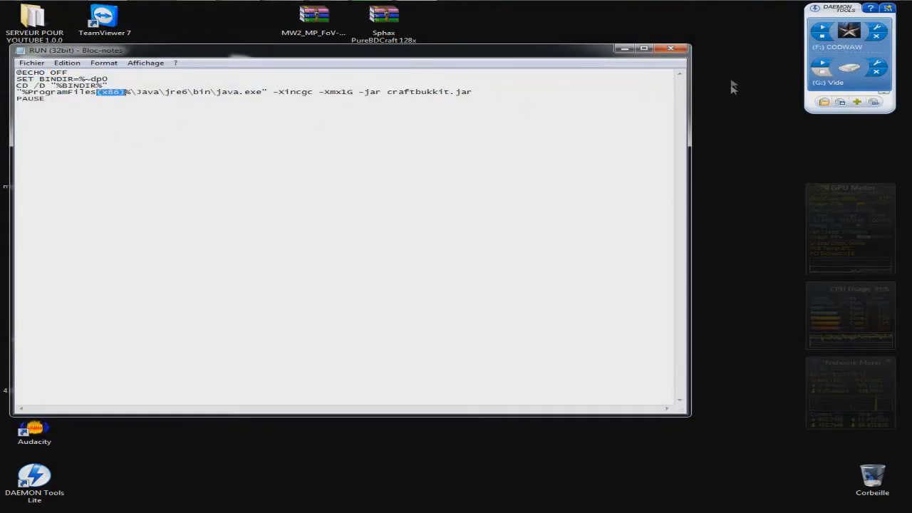
Step: Examine the craftbukkit.jar file name in the launch line and close the batch script
{"action": "left_click", "coordinate": [462, 103]}
{"action": "left_click_drag", "start_coordinate": [415, 93], "coordinate": [448, 93]}
{"action": "left_click", "coordinate": [448, 93]}
{"action": "left_click_drag", "start_coordinate": [525, 50], "coordinate": [553, 79]}
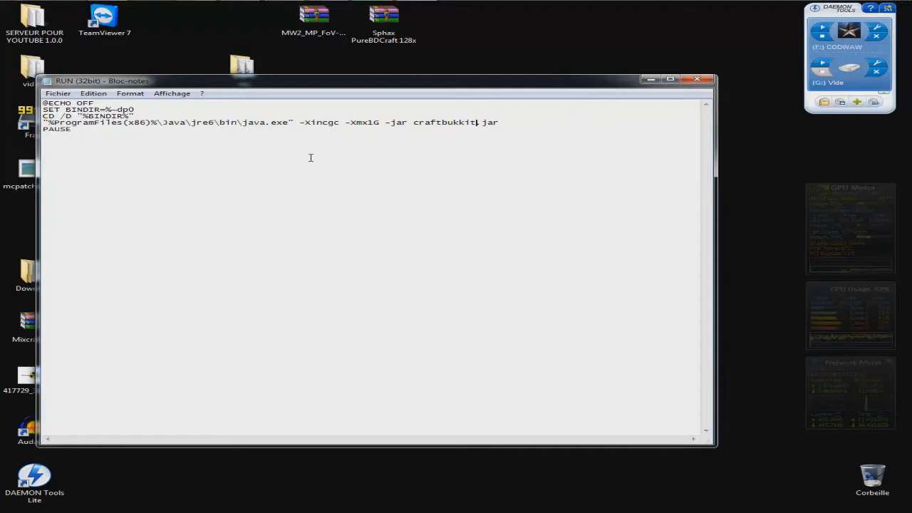
{"action": "left_click", "coordinate": [697, 79]}
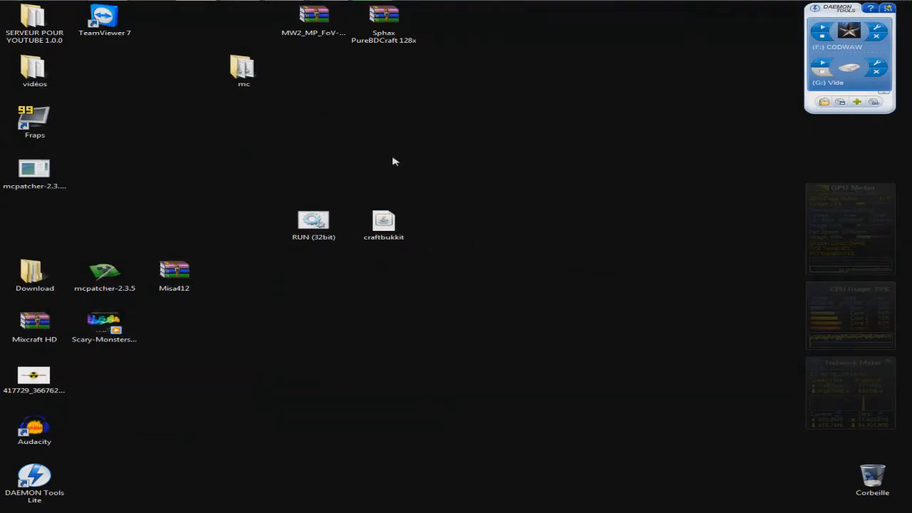
Step: Create a new desktop folder below the RUN (32bit) file and name it "server minecraft"
{"action": "right_click", "coordinate": [247, 127]}
{"action": "mouse_move", "coordinate": [295, 222]}
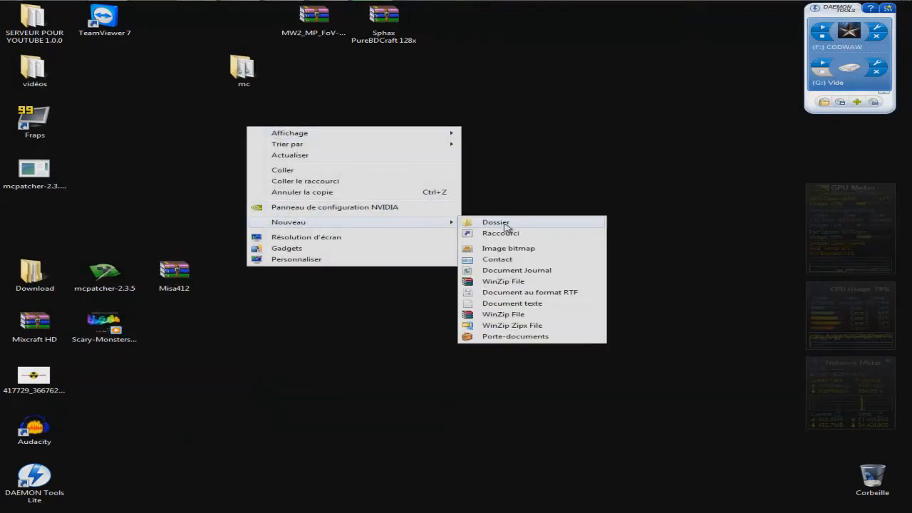
{"action": "left_click", "coordinate": [507, 225]}
{"action": "left_click_drag", "start_coordinate": [240, 120], "coordinate": [293, 360]}
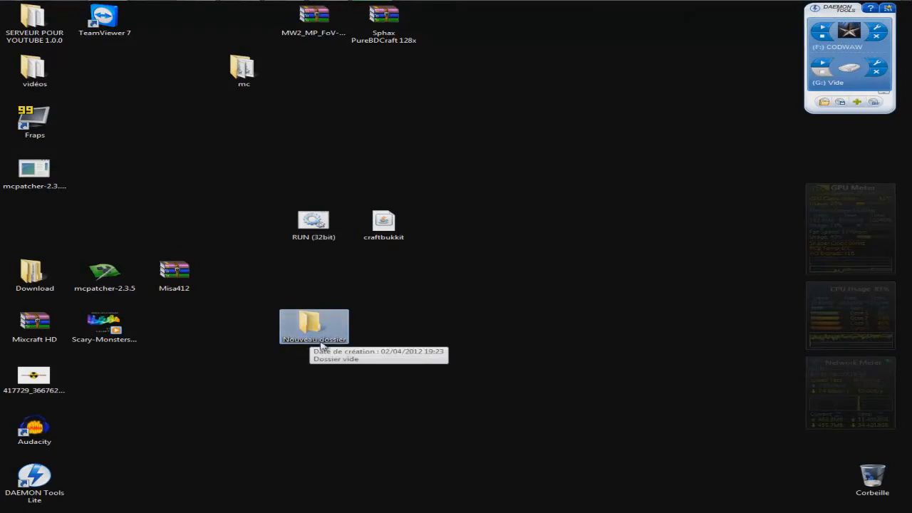
{"action": "left_click", "coordinate": [320, 342]}
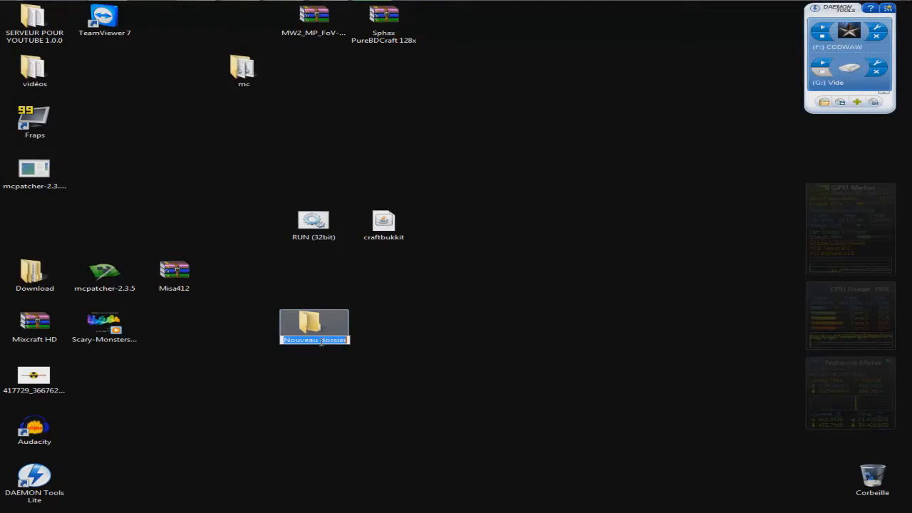
{"action": "type", "text": "server m"}
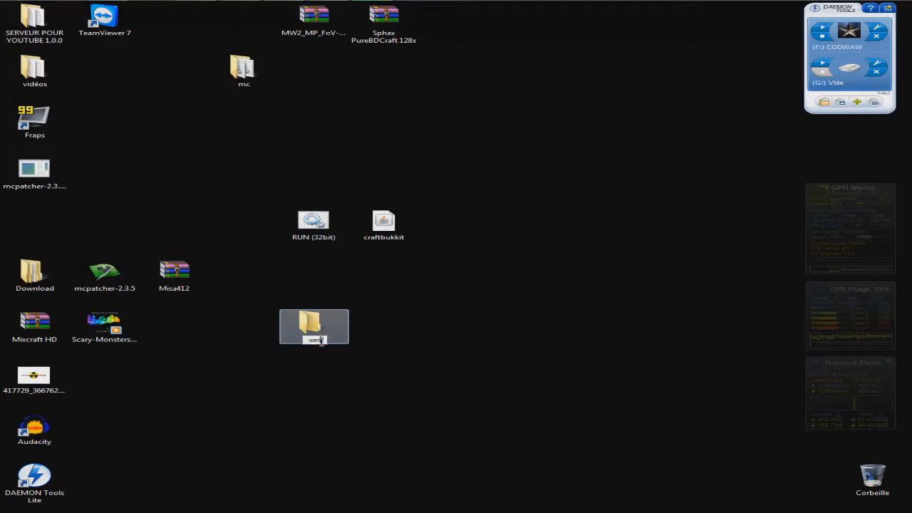
{"action": "type", "text": "inecraft"}
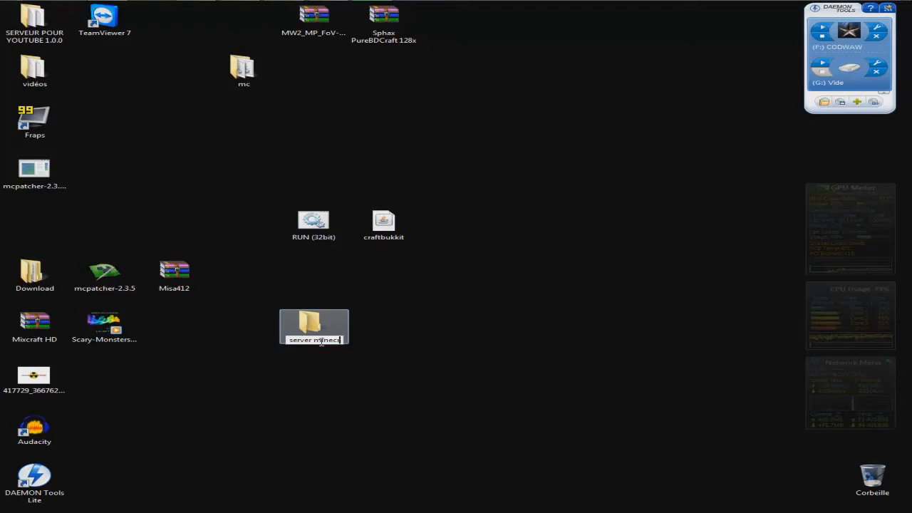
{"action": "key", "text": "Return"}
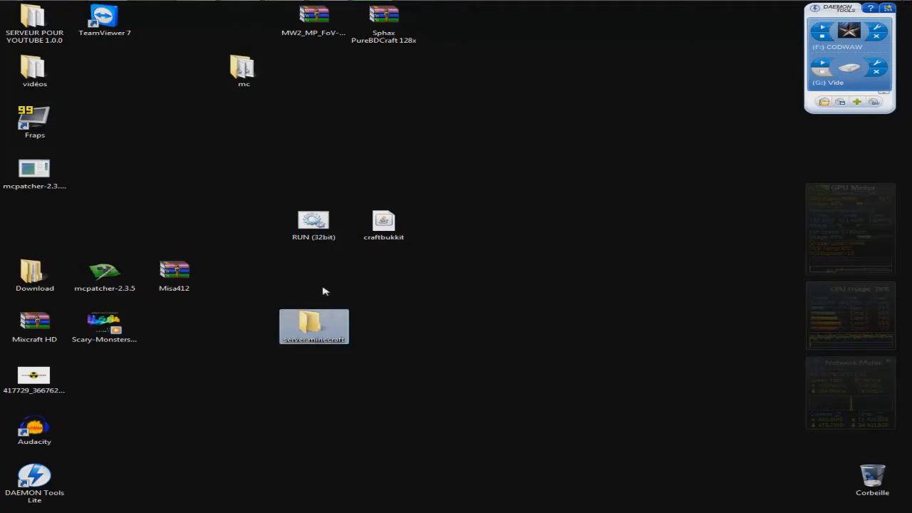
Step: Open the server minecraft folder and move the RUN (32bit) and craftbukkit files from the desktop into it
{"action": "key", "text": "Return"}
{"action": "left_click_drag", "start_coordinate": [399, 108], "coordinate": [474, 106]}
{"action": "left_click_drag", "start_coordinate": [309, 217], "coordinate": [696, 237]}
{"action": "left_click_drag", "start_coordinate": [557, 114], "coordinate": [391, 265]}
{"action": "left_click_drag", "start_coordinate": [384, 226], "coordinate": [397, 377]}
Step: Rename the RUN (32bit) batch file in the server minecraft folder to "RUN (64bits)"
{"action": "left_click", "coordinate": [353, 313]}
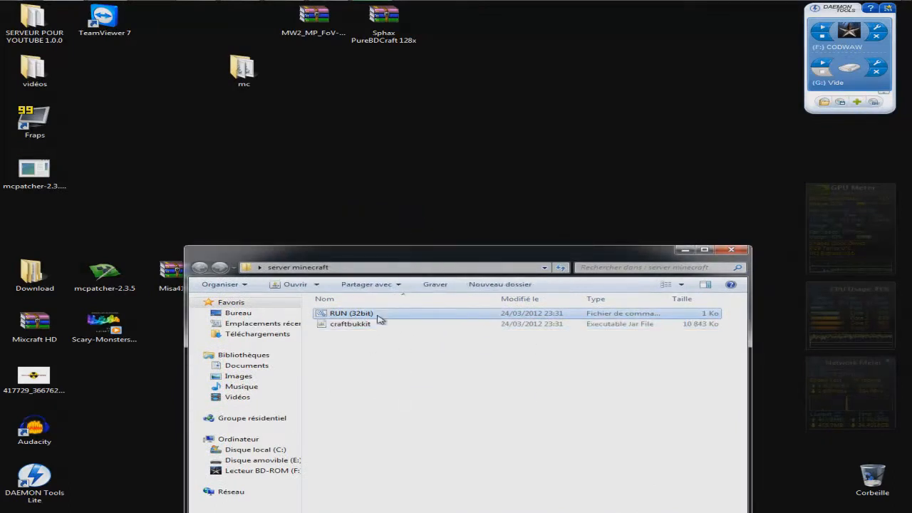
{"action": "left_click", "coordinate": [378, 316]}
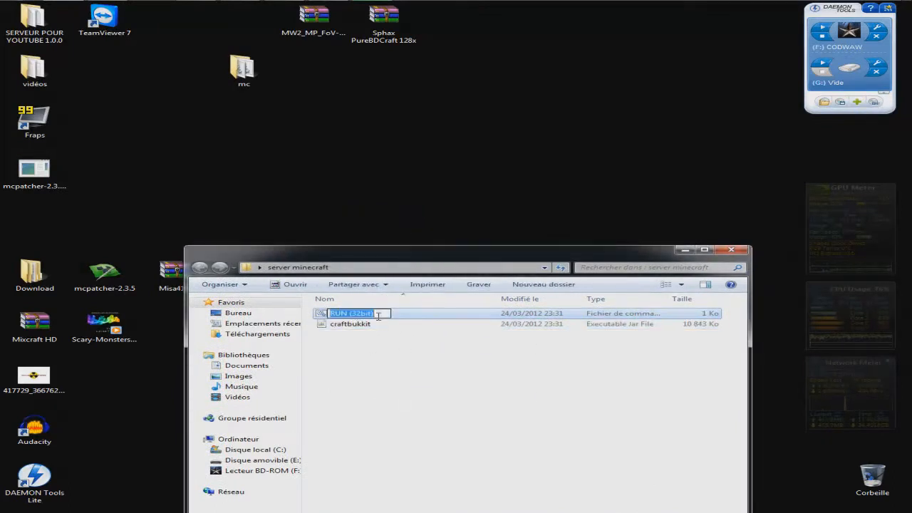
{"action": "key", "text": "End"}
{"action": "key", "text": "BackSpace"}
{"action": "key", "text": "Left"}
{"action": "key", "text": "BackSpace"}
{"action": "key", "text": "BackSpace"}
{"action": "type", "text": "64"}
{"action": "key", "text": "End"}
{"action": "type", "text": "s"}
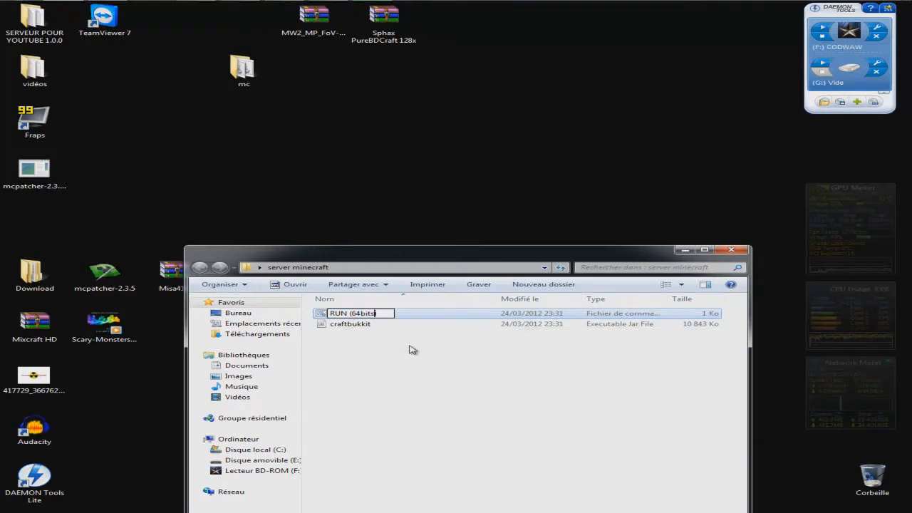
{"action": "left_click", "coordinate": [413, 349]}
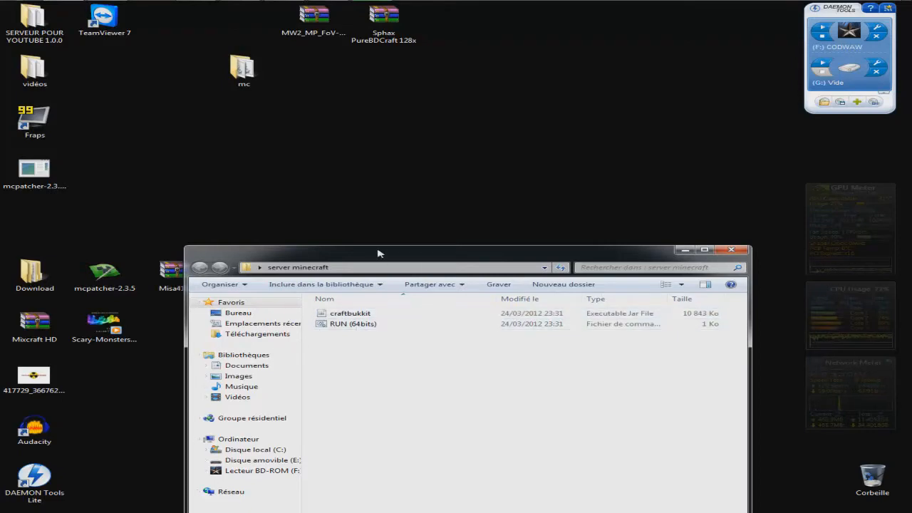
Step: Run the RUN (64bits) batch file to generate the server files, and dismiss the finished video production results
{"action": "left_click_drag", "start_coordinate": [371, 246], "coordinate": [371, 192]}
{"action": "double_click", "coordinate": [366, 270]}
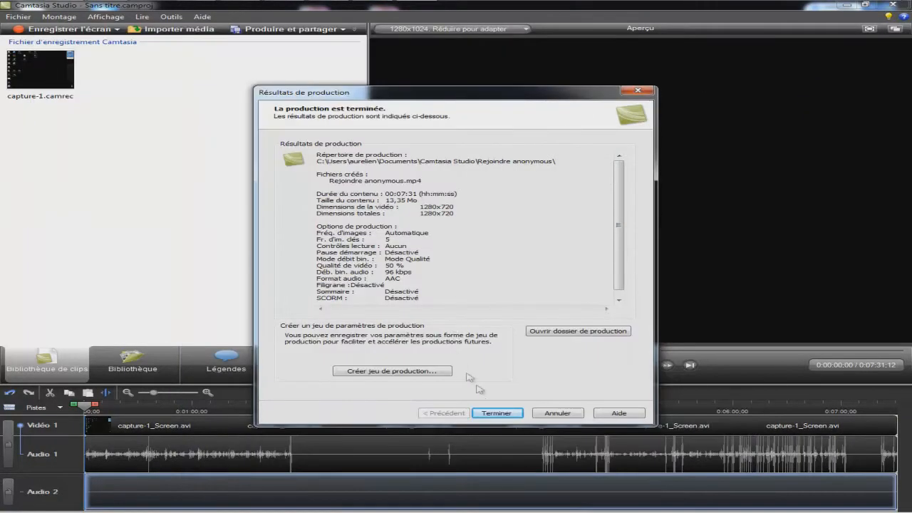
{"action": "left_click", "coordinate": [513, 414]}
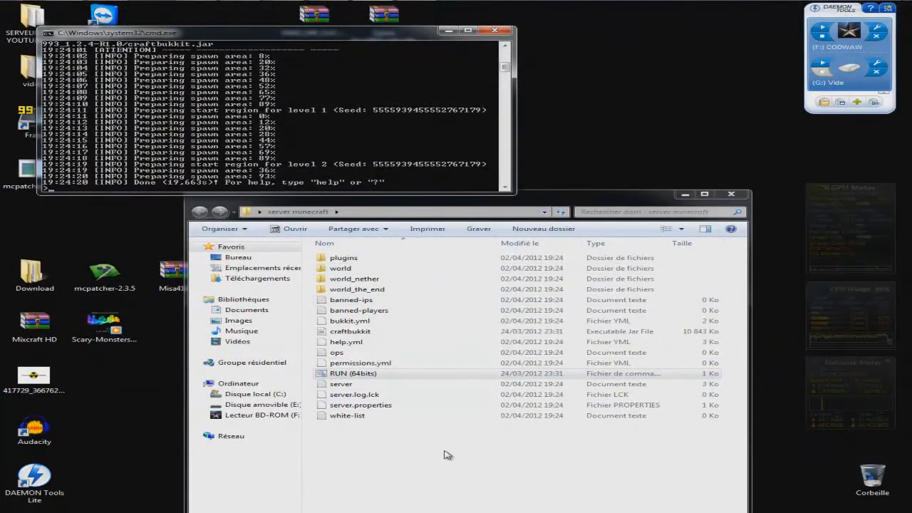
{"action": "left_click", "coordinate": [446, 453]}
Step: Shut down the server with the stop command in its console and close the console window
{"action": "left_click", "coordinate": [338, 165]}
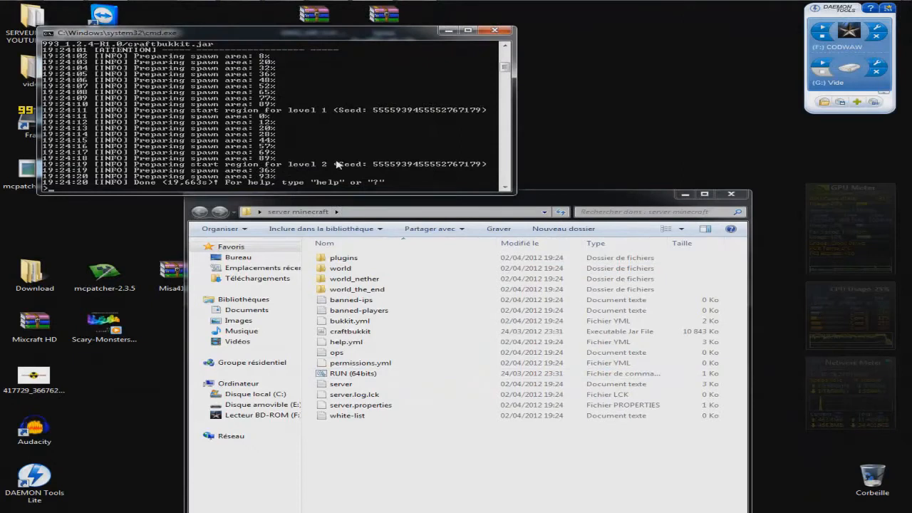
{"action": "type", "text": "stop"}
{"action": "key", "text": "Return"}
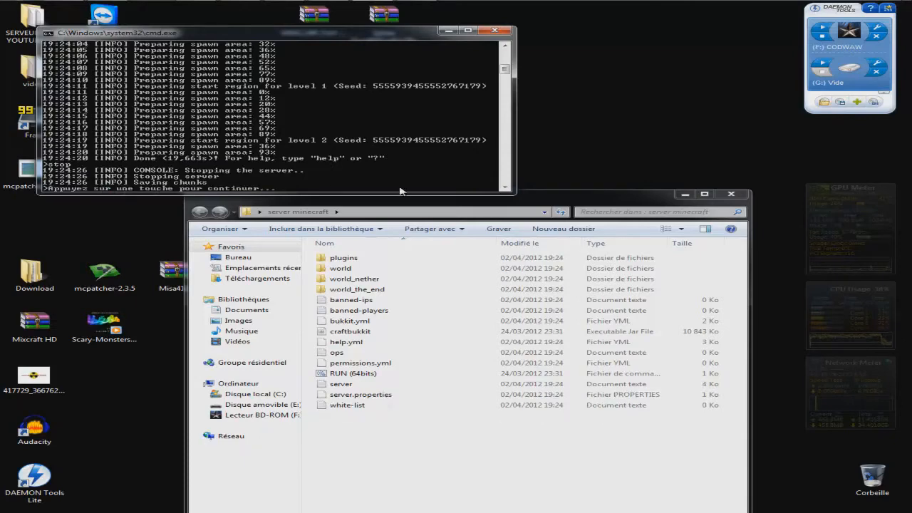
{"action": "key", "text": "Return"}
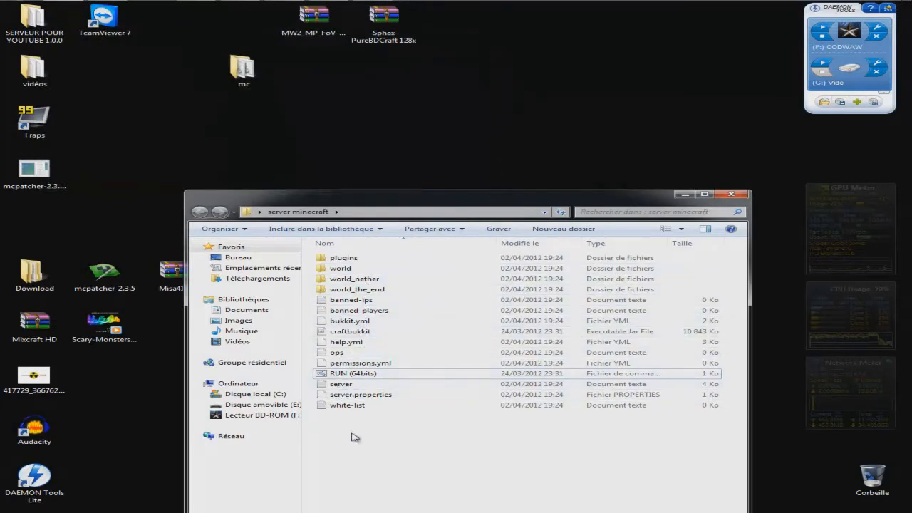
Step: Open server.properties from the server minecraft folder in Notepad++
{"action": "left_click", "coordinate": [343, 396]}
{"action": "right_click", "coordinate": [343, 399]}
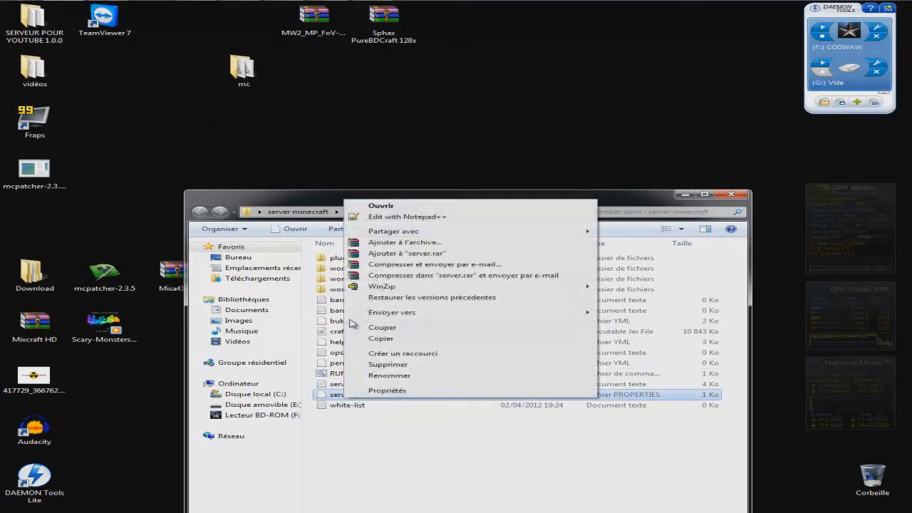
{"action": "left_click", "coordinate": [425, 218]}
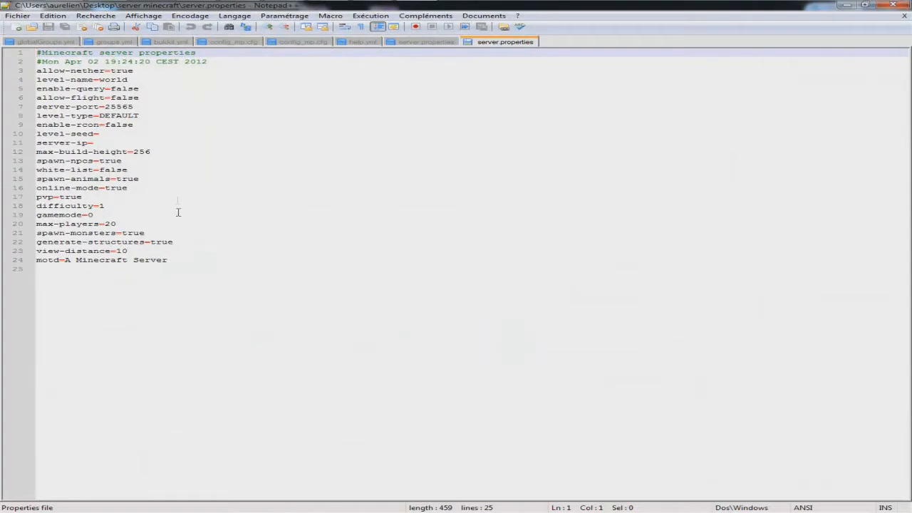
Step: Close all the documents open in the editor, including the leftover configuration files, and exit the editor
{"action": "left_click", "coordinate": [418, 46]}
{"action": "left_click", "coordinate": [904, 17]}
{"action": "left_click", "coordinate": [904, 17]}
{"action": "left_click", "coordinate": [904, 17]}
{"action": "left_click", "coordinate": [904, 17]}
{"action": "left_click", "coordinate": [904, 16]}
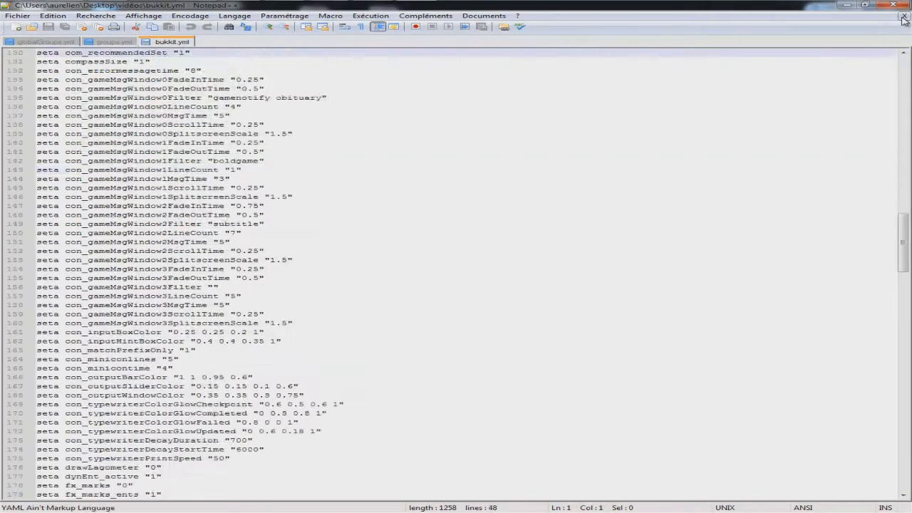
{"action": "left_click", "coordinate": [903, 18]}
{"action": "left_click", "coordinate": [903, 18]}
{"action": "left_click", "coordinate": [903, 17]}
{"action": "left_click", "coordinate": [882, 5]}
{"action": "left_click", "coordinate": [555, 100]}
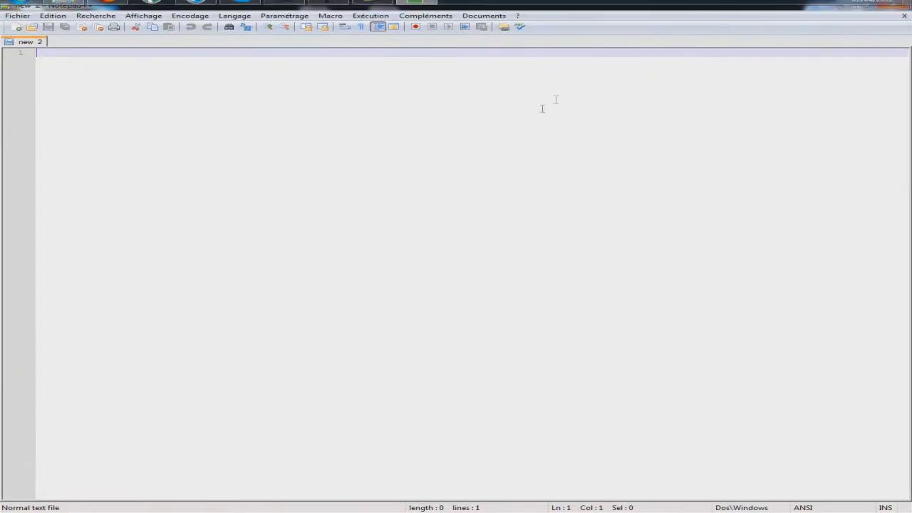
{"action": "left_click", "coordinate": [901, 6]}
Step: Reopen server.properties in Notepad++ and examine its allow-nether and allow-flight settings
{"action": "right_click", "coordinate": [333, 397]}
{"action": "left_click", "coordinate": [425, 212]}
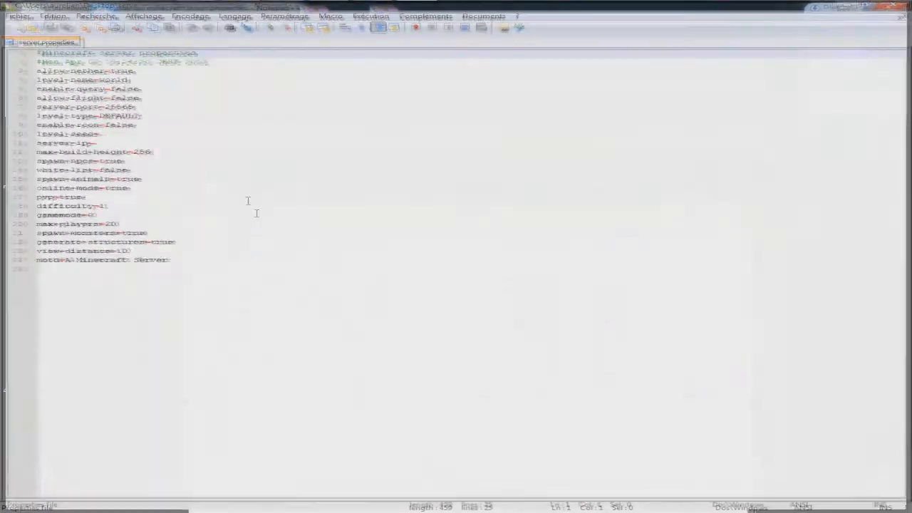
{"action": "left_click_drag", "start_coordinate": [133, 70], "coordinate": [116, 71]}
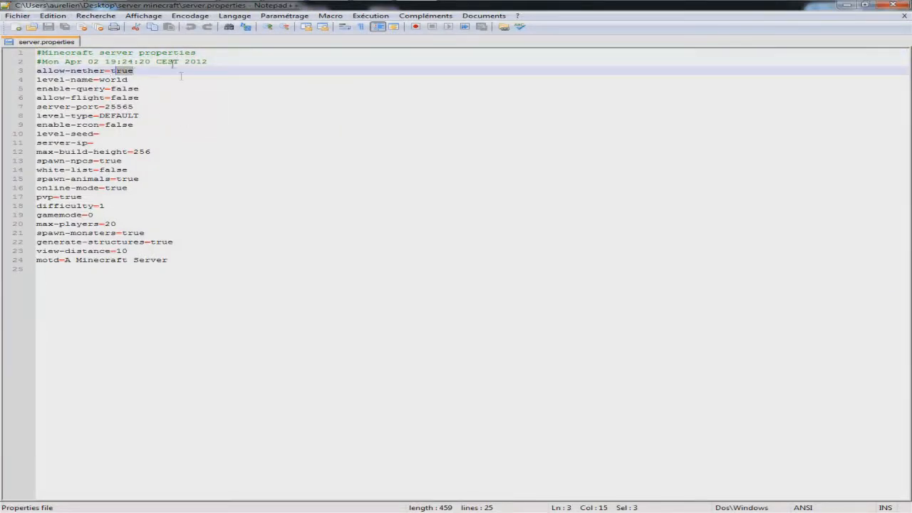
{"action": "left_click_drag", "start_coordinate": [153, 71], "coordinate": [100, 71]}
{"action": "left_click", "coordinate": [116, 71]}
{"action": "left_click_drag", "start_coordinate": [143, 100], "coordinate": [134, 99]}
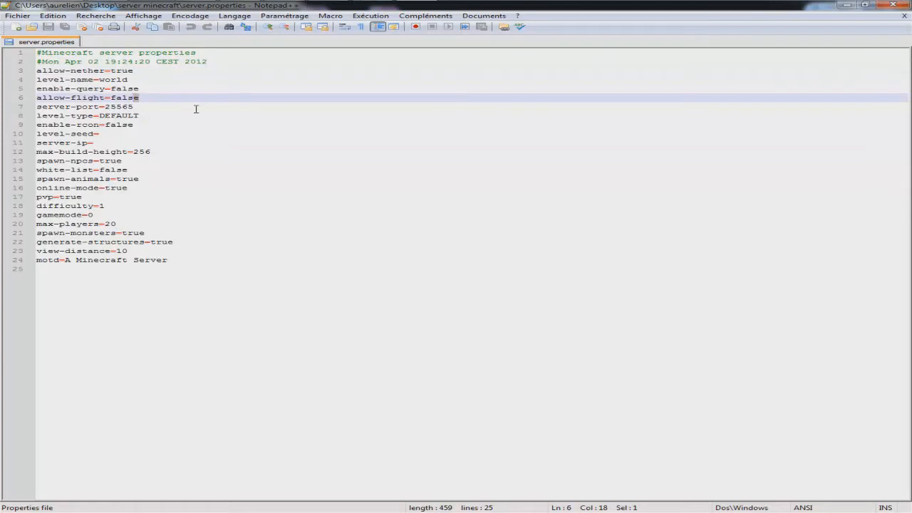
Step: Examine the server-port, level-type, enable-rcon, level-seed and server-ip settings, keeping the port at 25565
{"action": "left_click", "coordinate": [150, 105]}
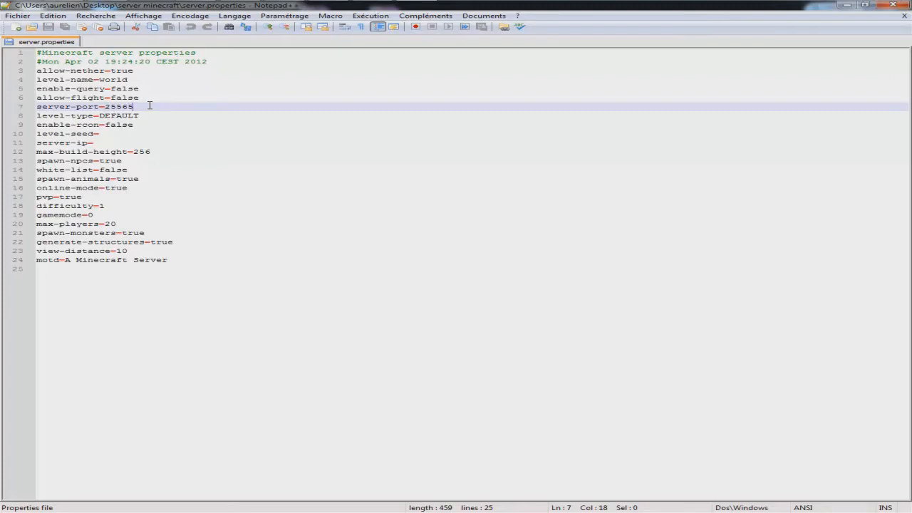
{"action": "key", "text": "BackSpace"}
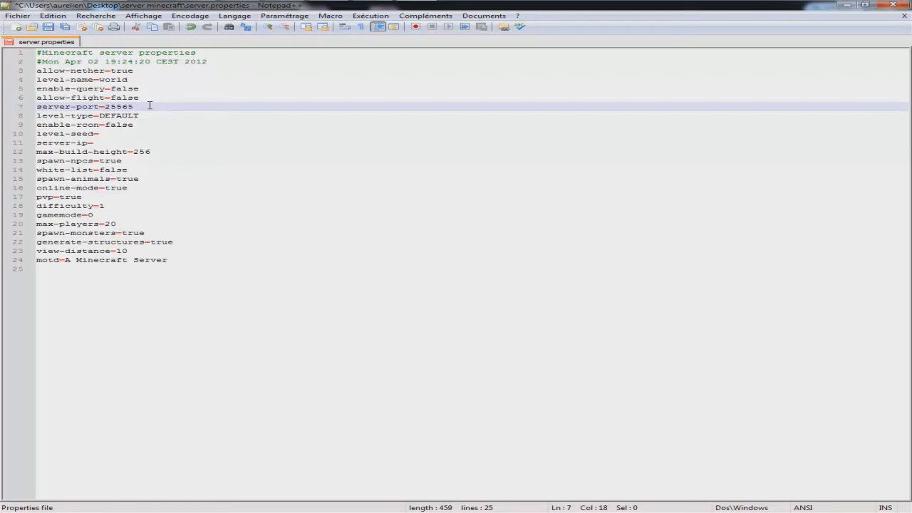
{"action": "left_click", "coordinate": [148, 115]}
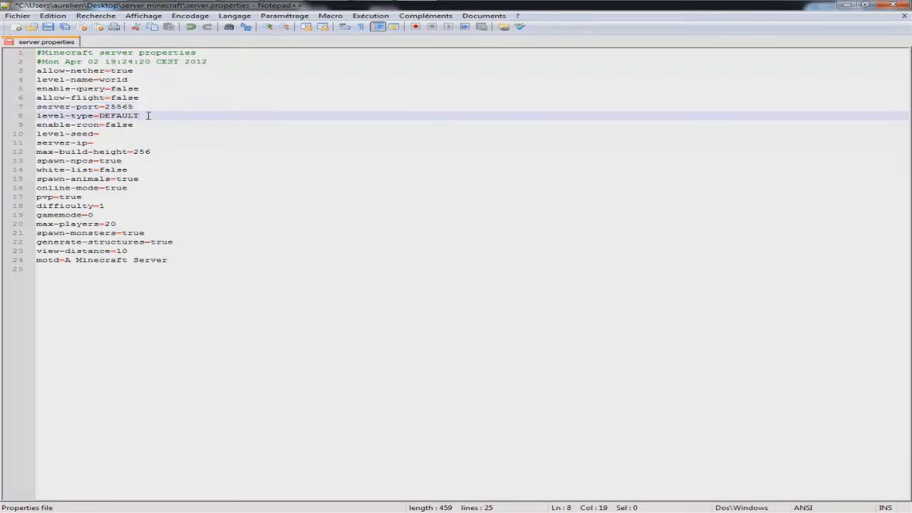
{"action": "left_click_drag", "start_coordinate": [148, 116], "coordinate": [101, 117]}
{"action": "left_click", "coordinate": [128, 119]}
{"action": "left_click", "coordinate": [139, 116]}
{"action": "left_click", "coordinate": [104, 125]}
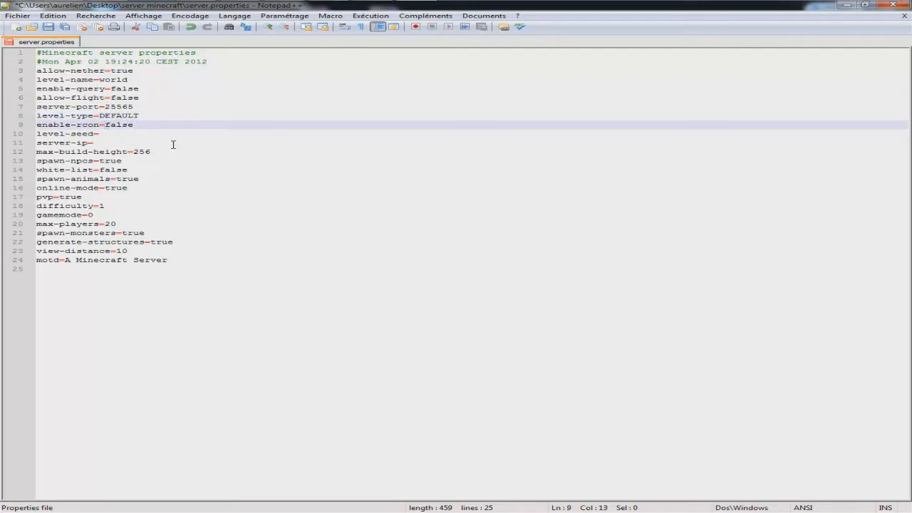
{"action": "left_click", "coordinate": [156, 143]}
{"action": "left_click", "coordinate": [129, 134]}
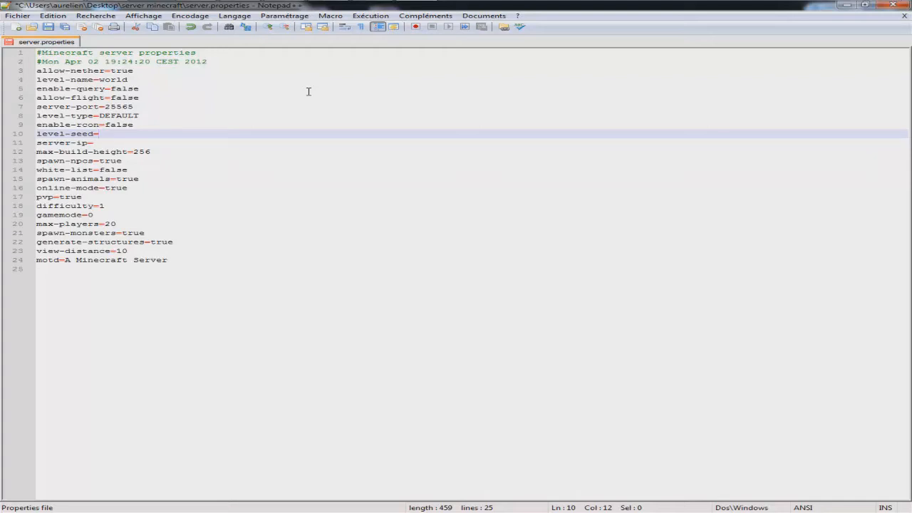
{"action": "left_click", "coordinate": [202, 145]}
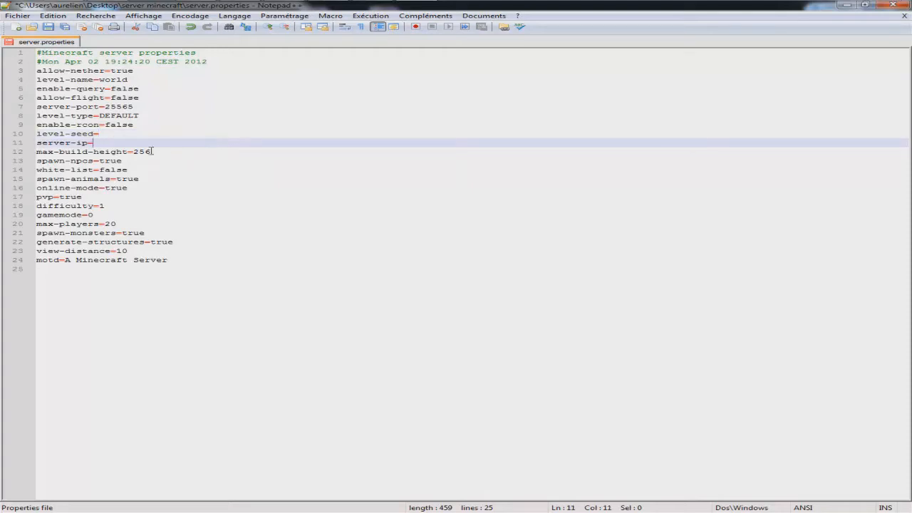
Step: Examine the max-build-height, spawn-npcs, online-mode, difficulty, gamemode, max-players and motd settings in server.properties
{"action": "left_click", "coordinate": [105, 152]}
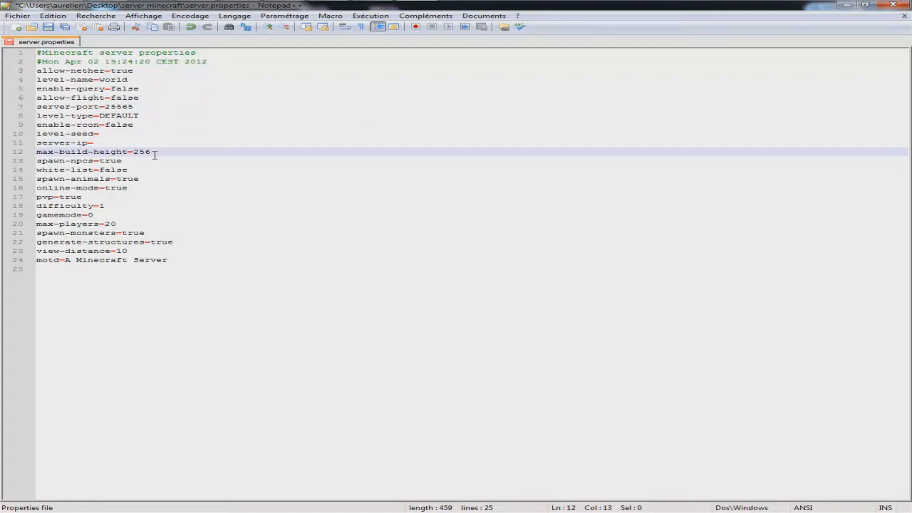
{"action": "left_click_drag", "start_coordinate": [154, 154], "coordinate": [146, 152]}
{"action": "left_click", "coordinate": [141, 163]}
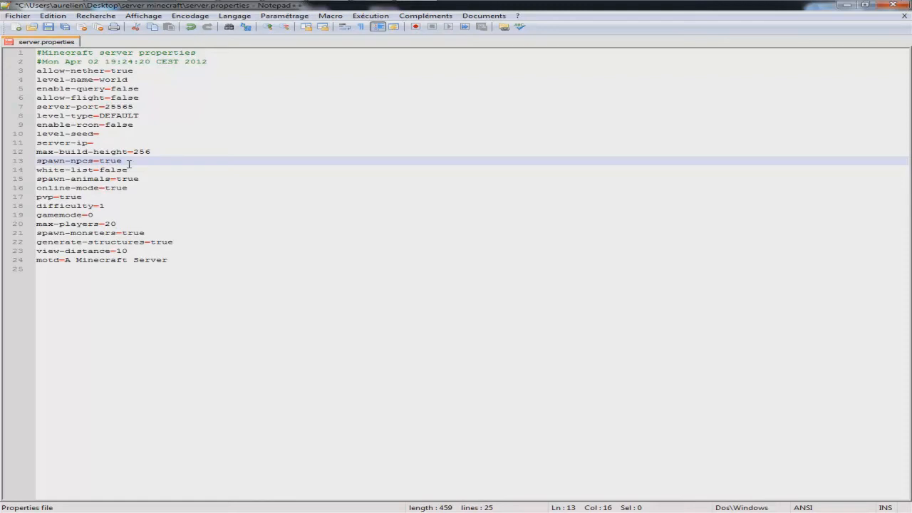
{"action": "left_click_drag", "start_coordinate": [133, 195], "coordinate": [110, 189]}
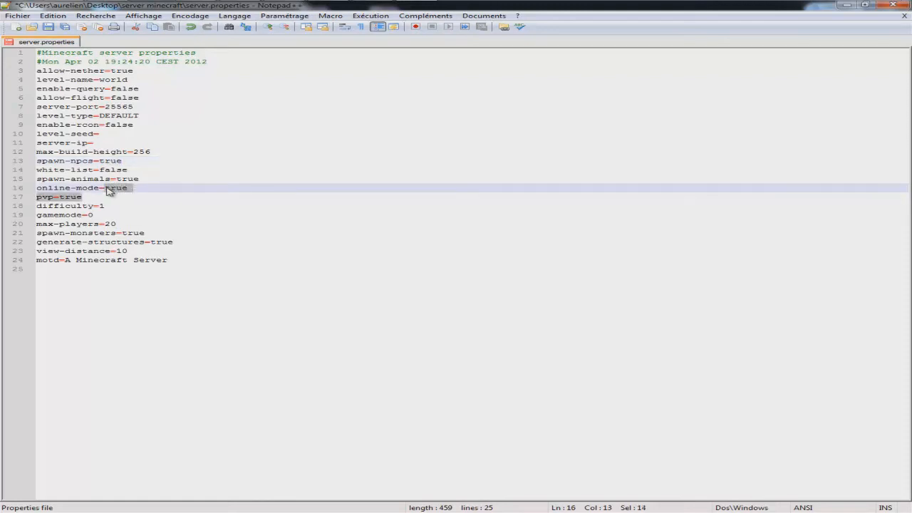
{"action": "left_click", "coordinate": [107, 189]}
{"action": "left_click_drag", "start_coordinate": [105, 188], "coordinate": [140, 189]}
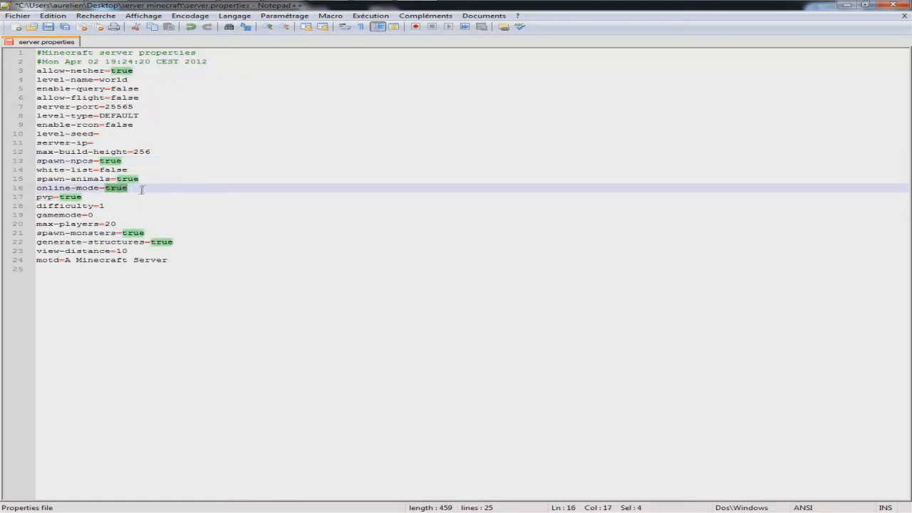
{"action": "left_click", "coordinate": [108, 205]}
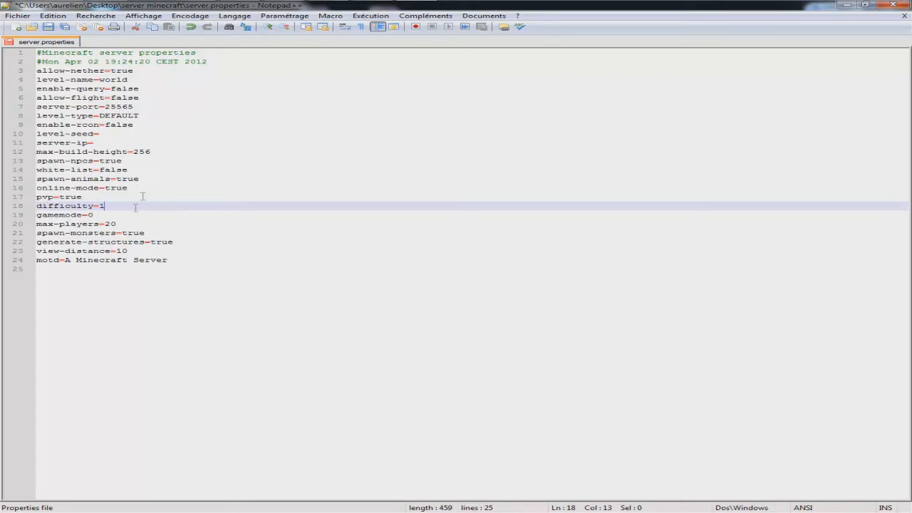
{"action": "left_click", "coordinate": [97, 215]}
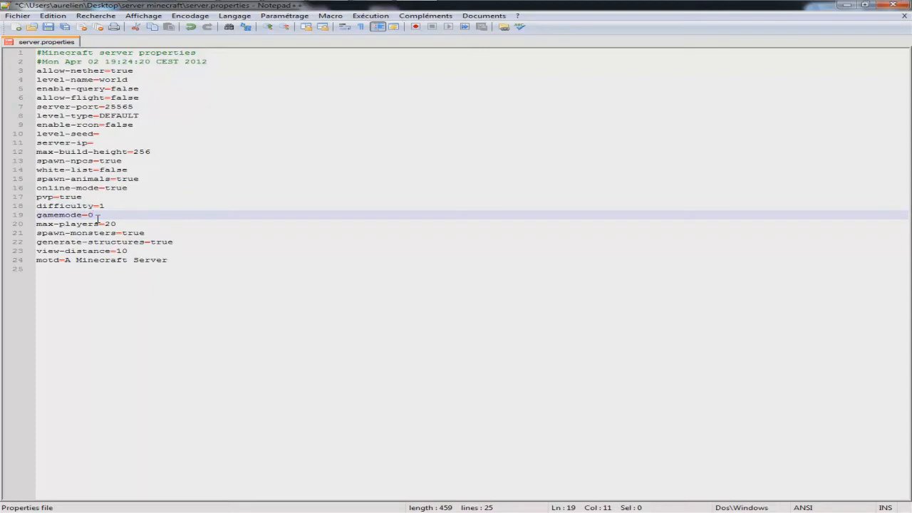
{"action": "left_click", "coordinate": [127, 226]}
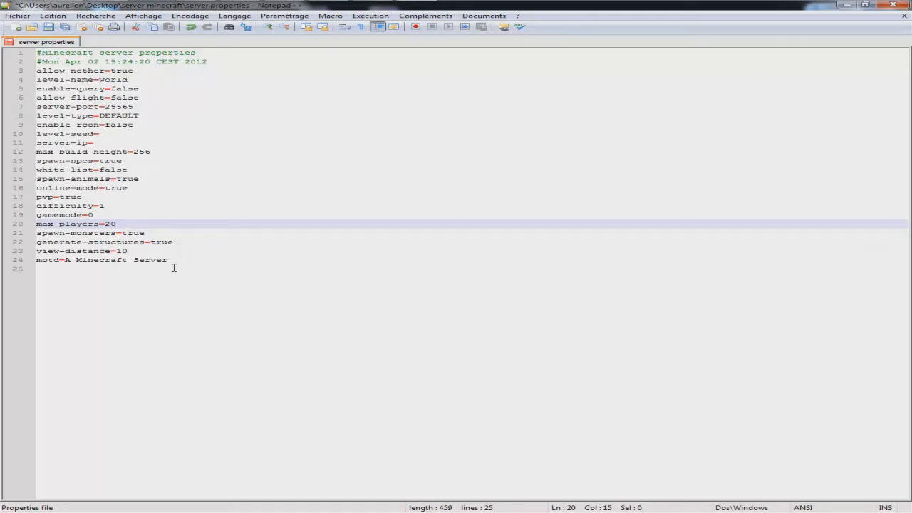
{"action": "left_click_drag", "start_coordinate": [167, 260], "coordinate": [76, 260]}
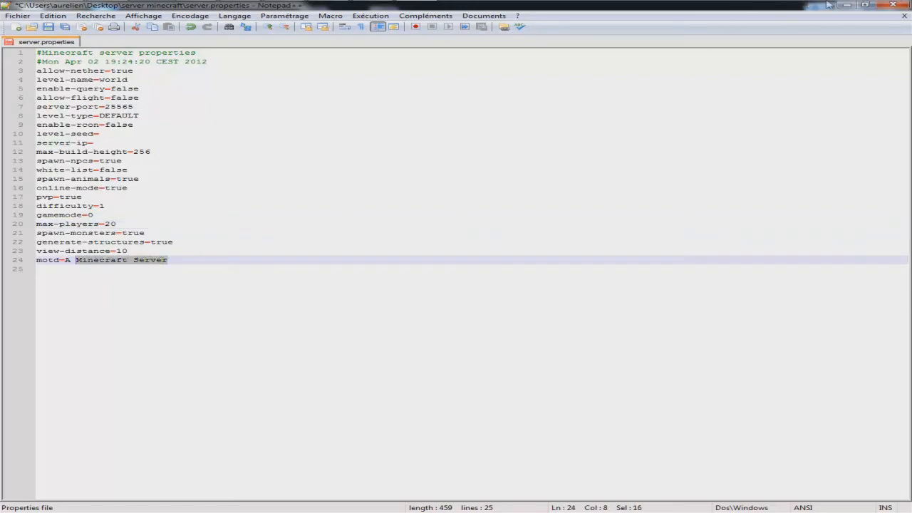
Step: Exit the editor and save the changes to server.properties
{"action": "left_click", "coordinate": [904, 6]}
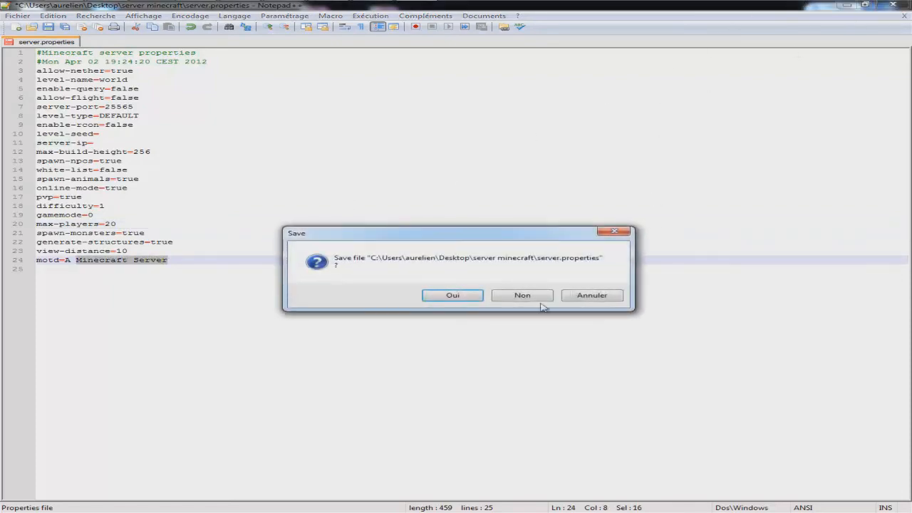
{"action": "left_click", "coordinate": [452, 295]}
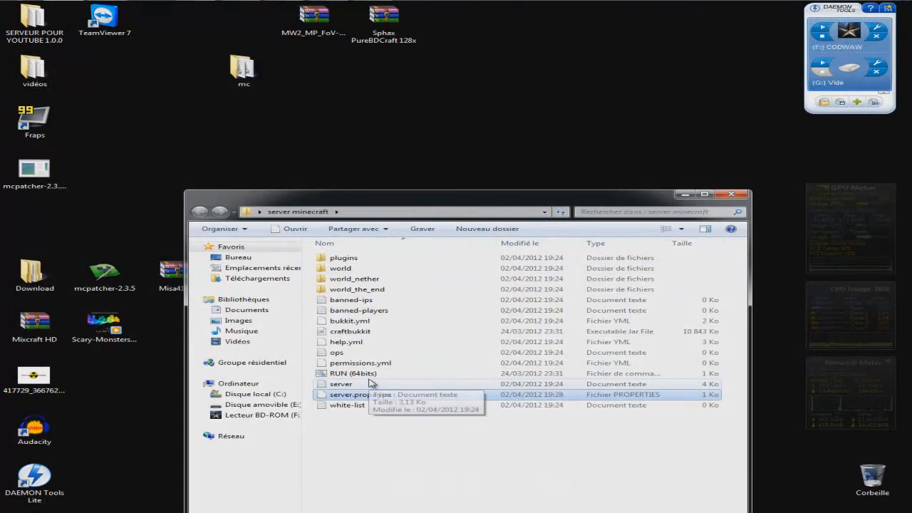
Step: Open bukkit.yml in Notepad++, set spawn-radius to 0, save the file and exit the editor
{"action": "right_click", "coordinate": [364, 323]}
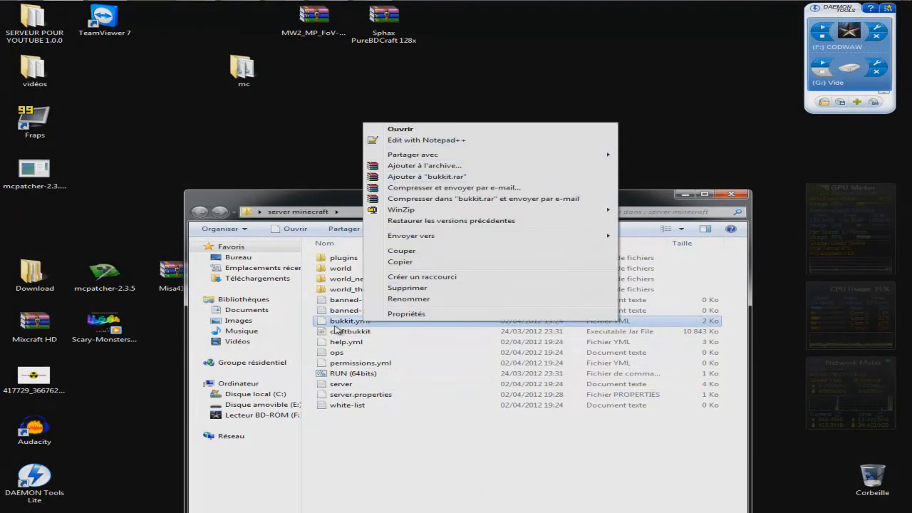
{"action": "left_click", "coordinate": [398, 141]}
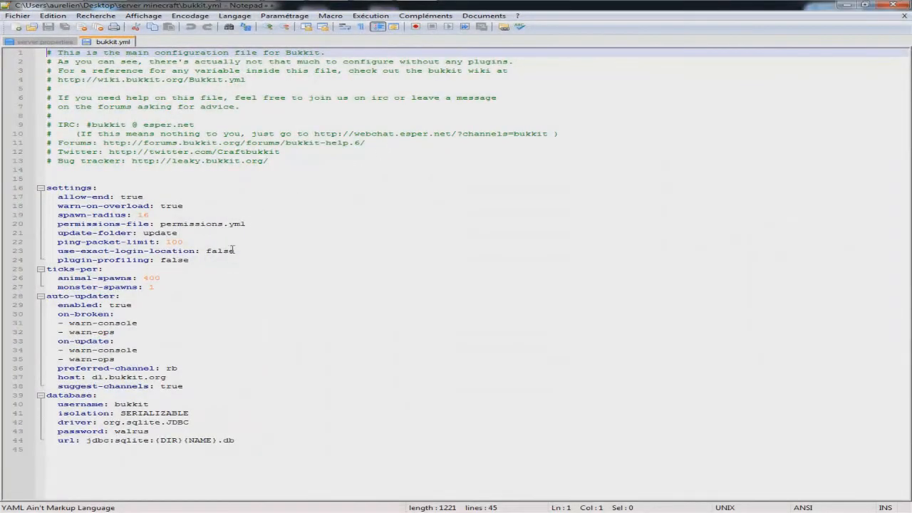
{"action": "double_click", "coordinate": [142, 215]}
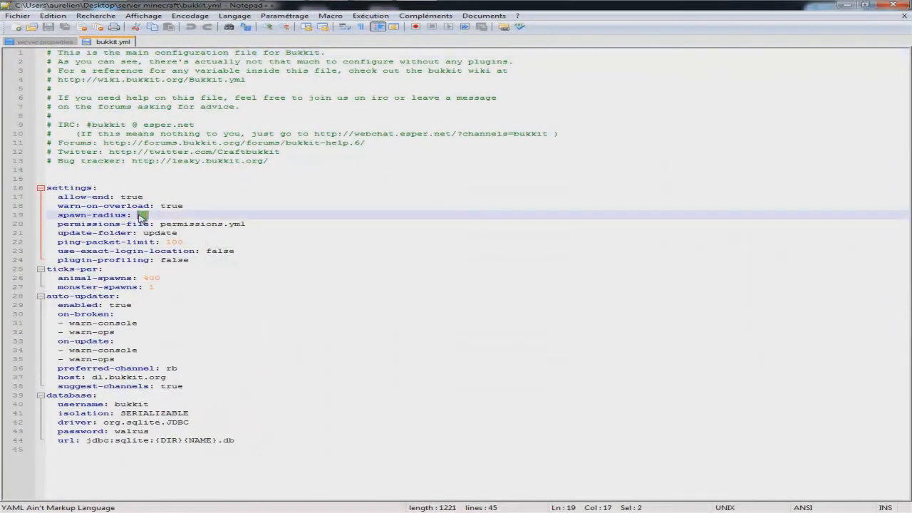
{"action": "type", "text": "0"}
{"action": "key", "text": "ctrl+s"}
{"action": "key", "text": "alt+F4"}
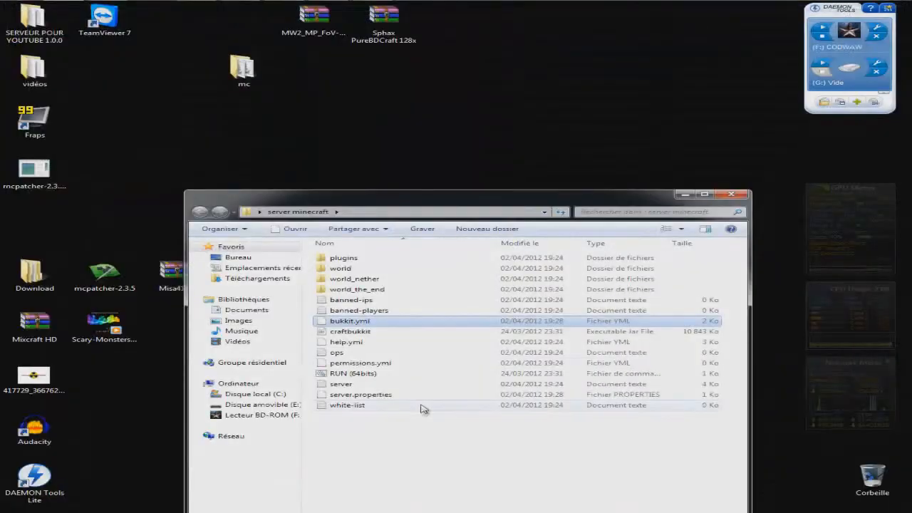
Step: Look inside the world folder, return to the server minecraft folder and start the server with RUN (64bits)
{"action": "double_click", "coordinate": [379, 269]}
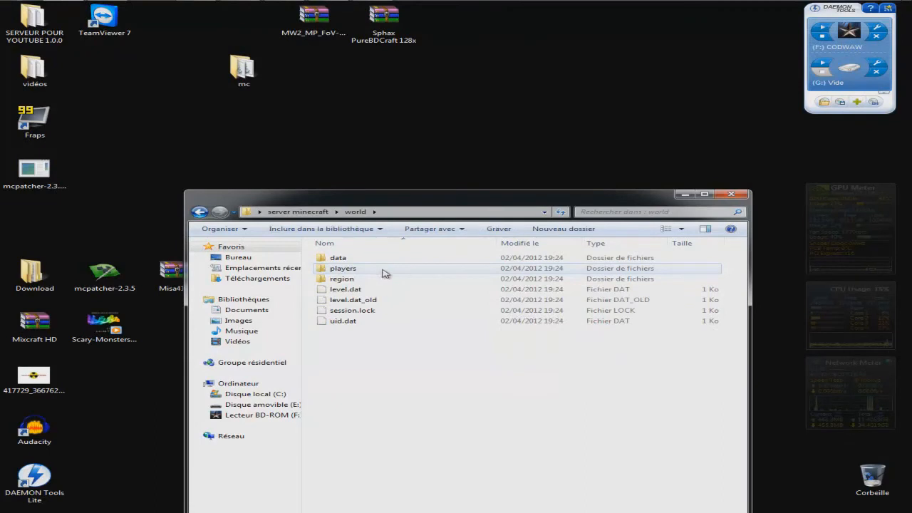
{"action": "key", "text": "BackSpace"}
{"action": "left_click", "coordinate": [360, 375]}
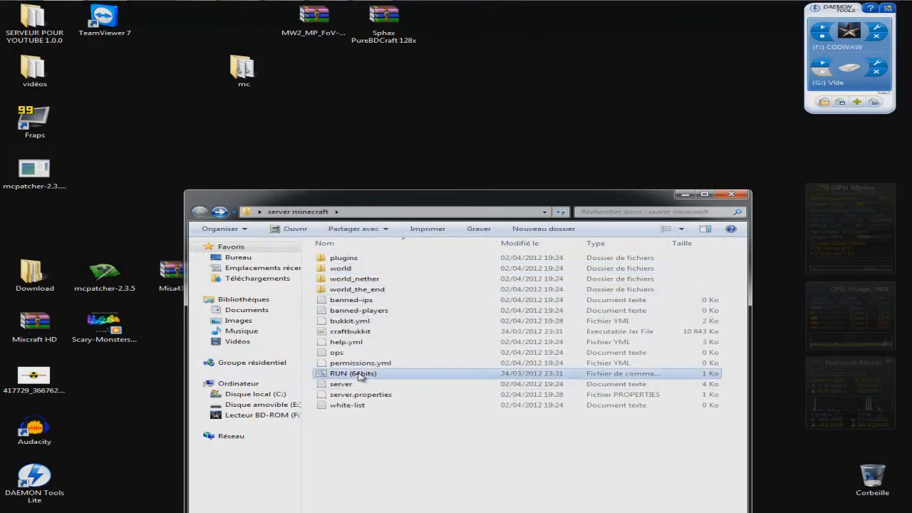
{"action": "double_click", "coordinate": [360, 375]}
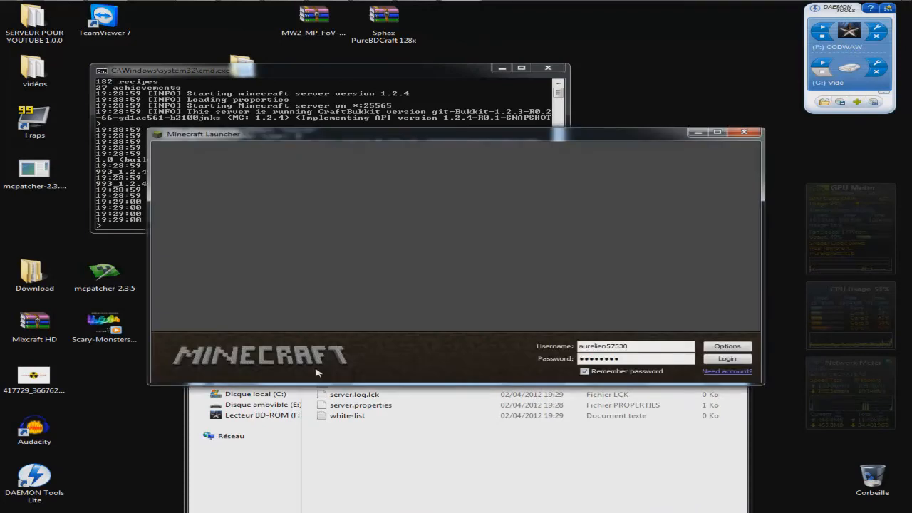
Step: Log in to the Minecraft launcher with the remembered account and join the multiplayer server "my serv"
{"action": "left_click", "coordinate": [727, 358]}
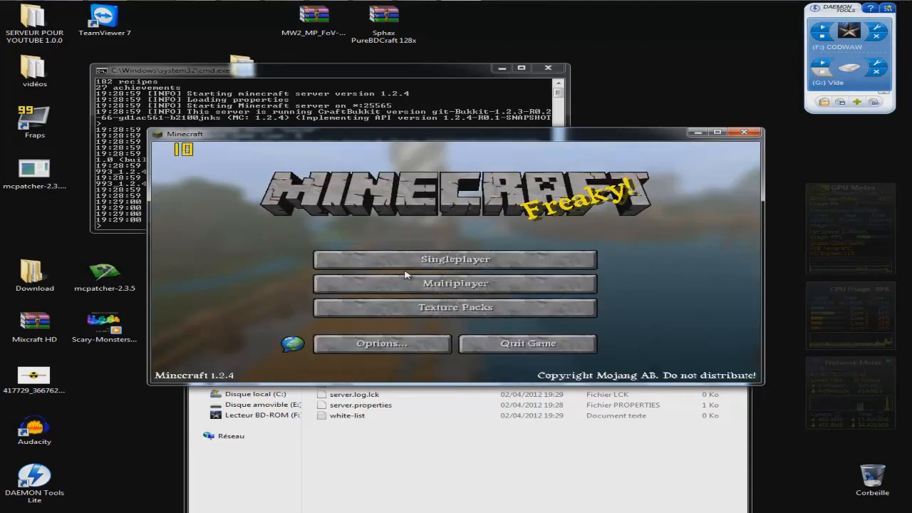
{"action": "left_click", "coordinate": [396, 290]}
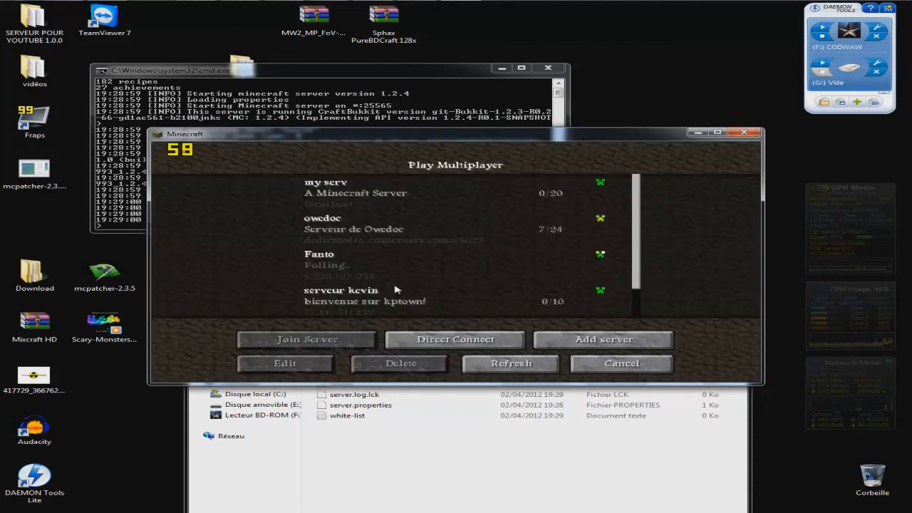
{"action": "double_click", "coordinate": [362, 192]}
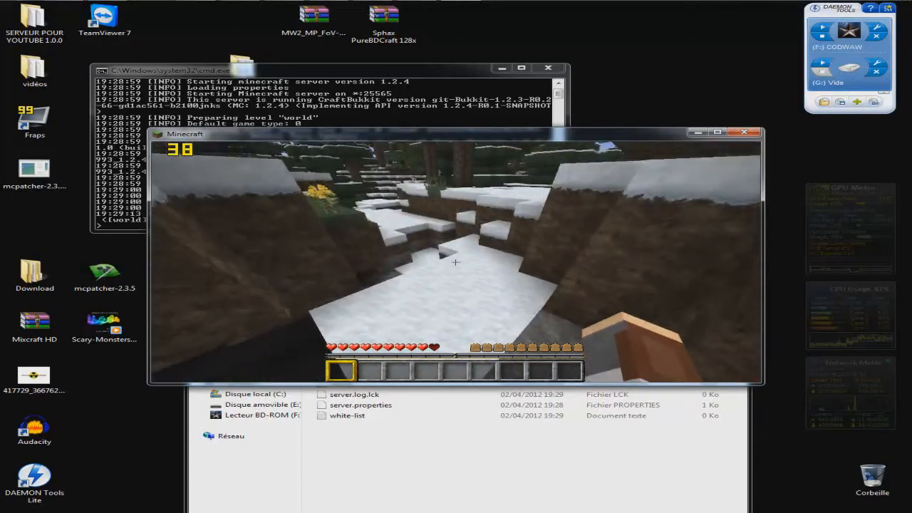
Step: Move up onto the snowy ground in the server world and try breaking blocks there
{"action": "key", "text": "w"}
{"action": "key", "text": "space"}
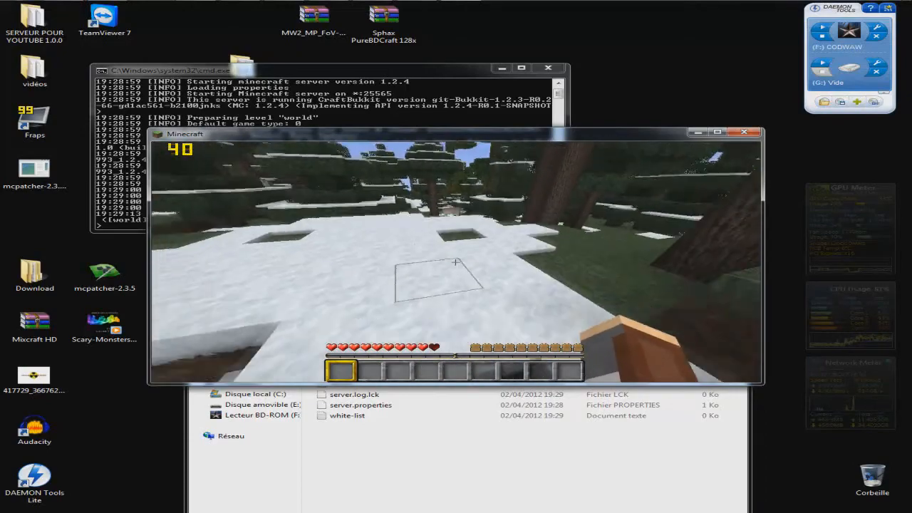
{"action": "left_click", "coordinate": [456, 262]}
{"action": "left_click", "coordinate": [456, 262]}
{"action": "left_click", "coordinate": [456, 262]}
{"action": "left_click", "coordinate": [456, 262]}
{"action": "left_click", "coordinate": [456, 262]}
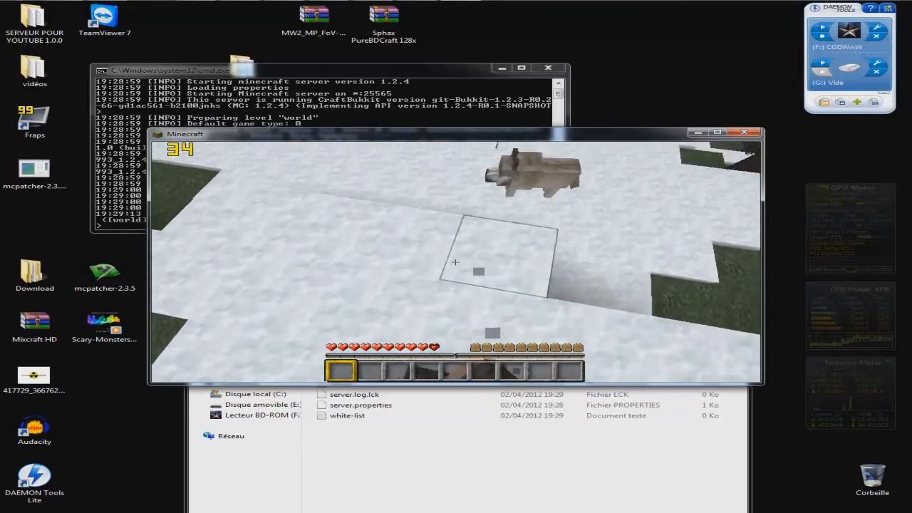
Step: Walk around the snowy forest to explore the terrain of the server world
{"action": "key", "text": "w"}
{"action": "key", "text": "w"}
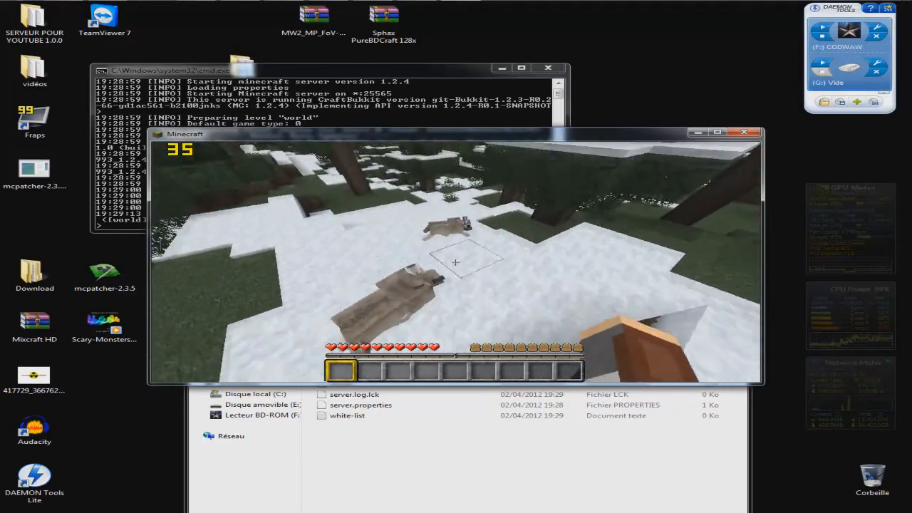
{"action": "key", "text": "w"}
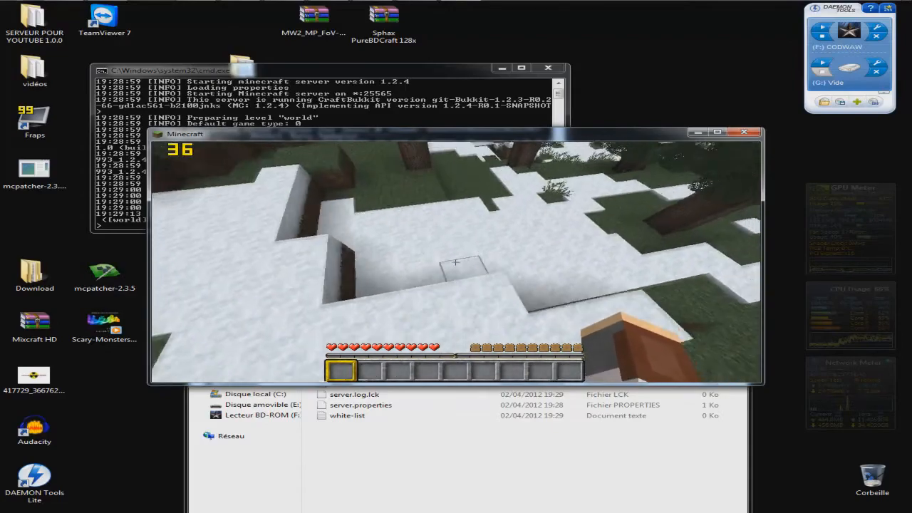
{"action": "key", "text": "w"}
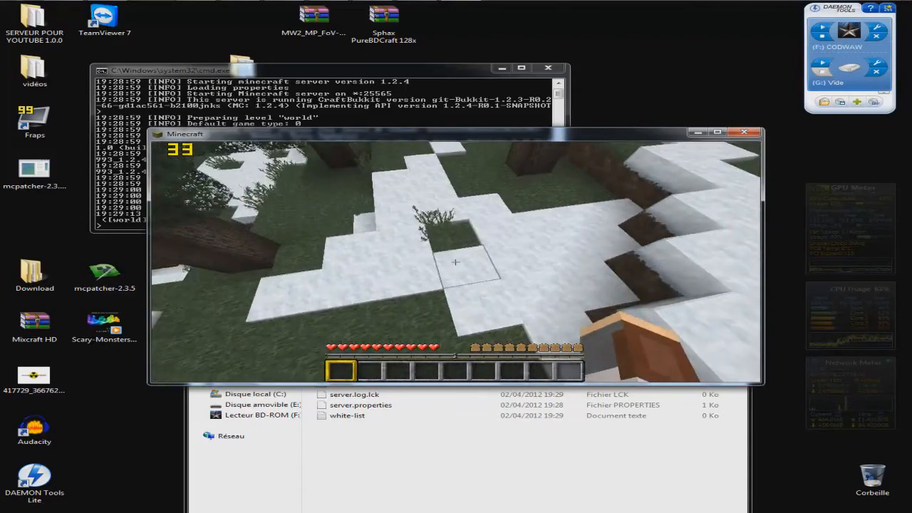
{"action": "key", "text": "w"}
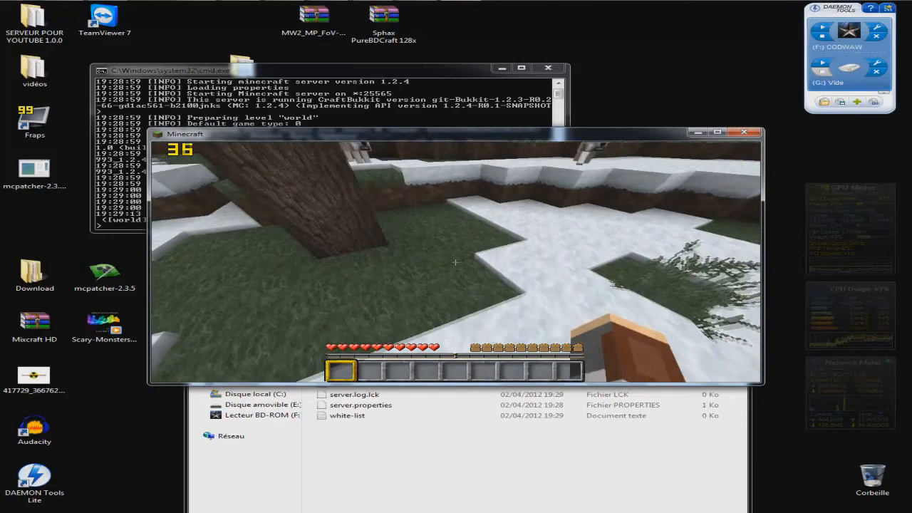
{"action": "key", "text": "w"}
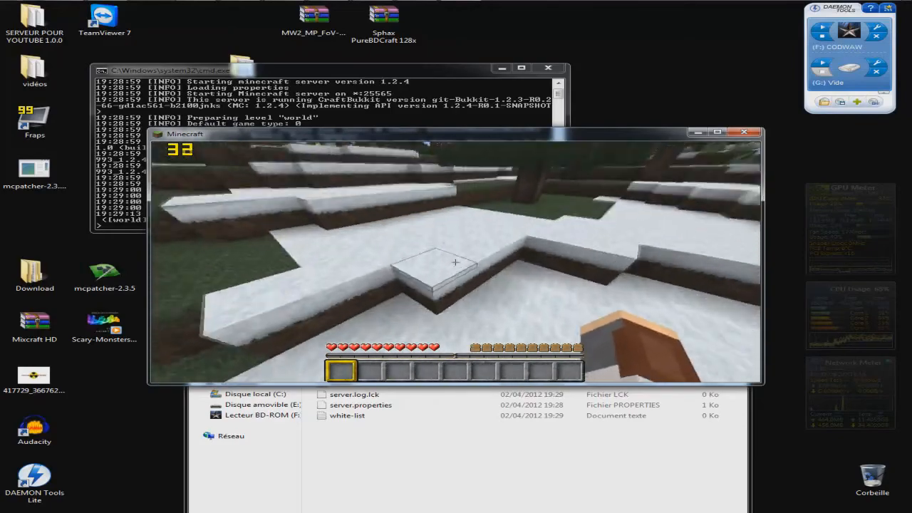
{"action": "key", "text": "w"}
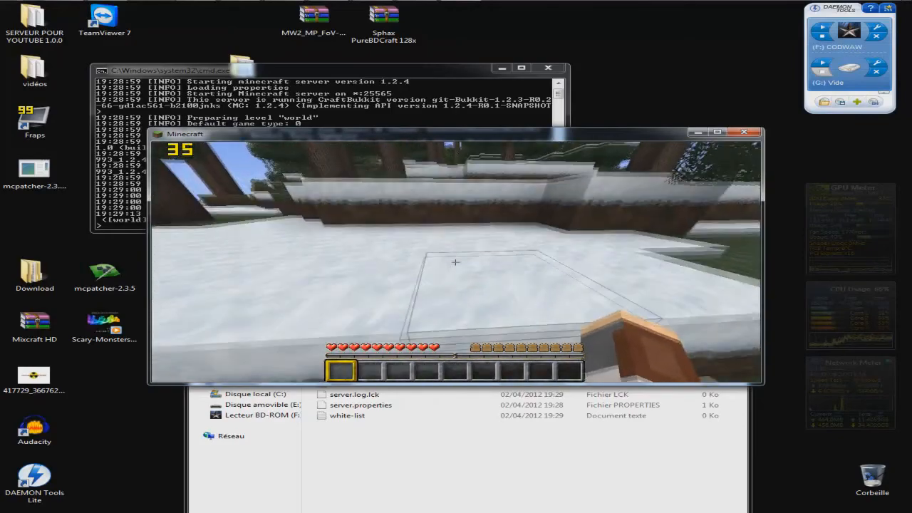
{"action": "key", "text": "w"}
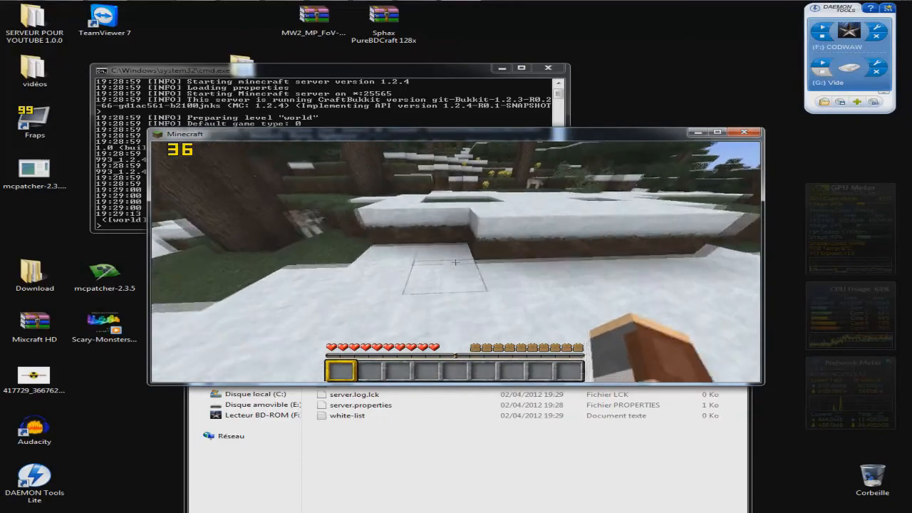
{"action": "key", "text": "w"}
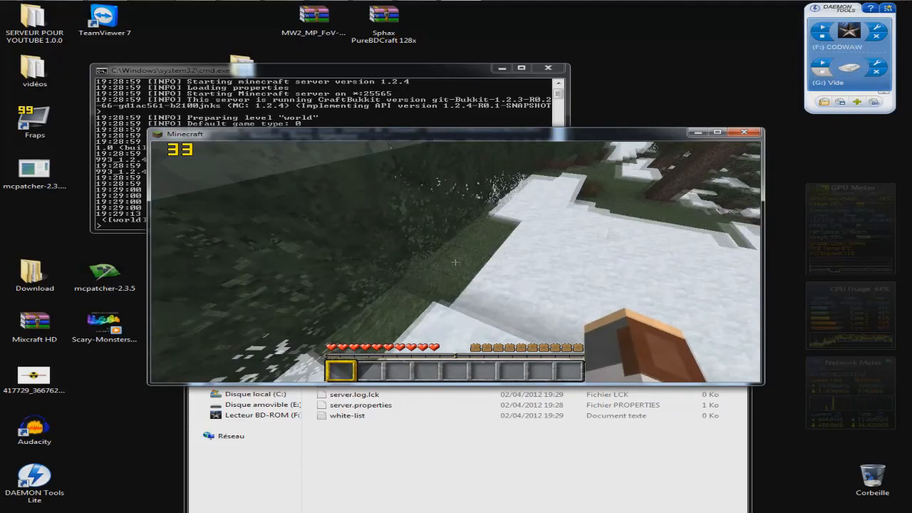
{"action": "key", "text": "w"}
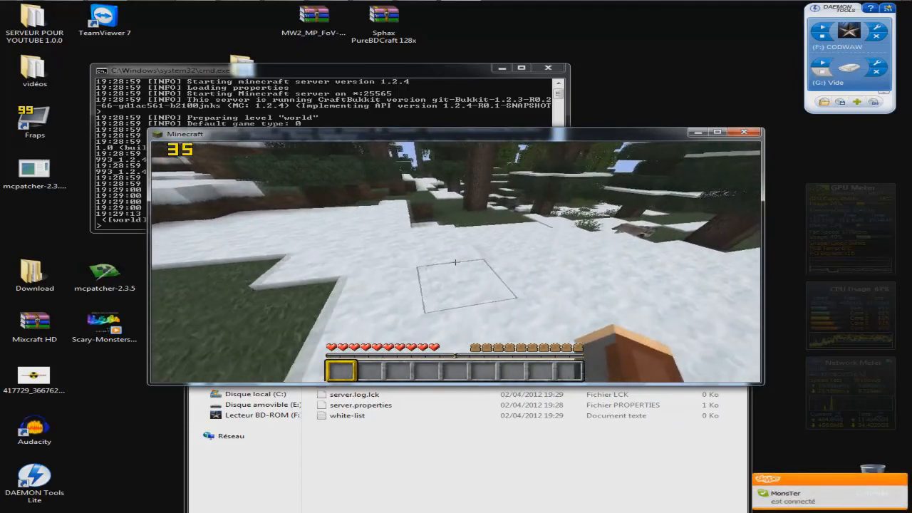